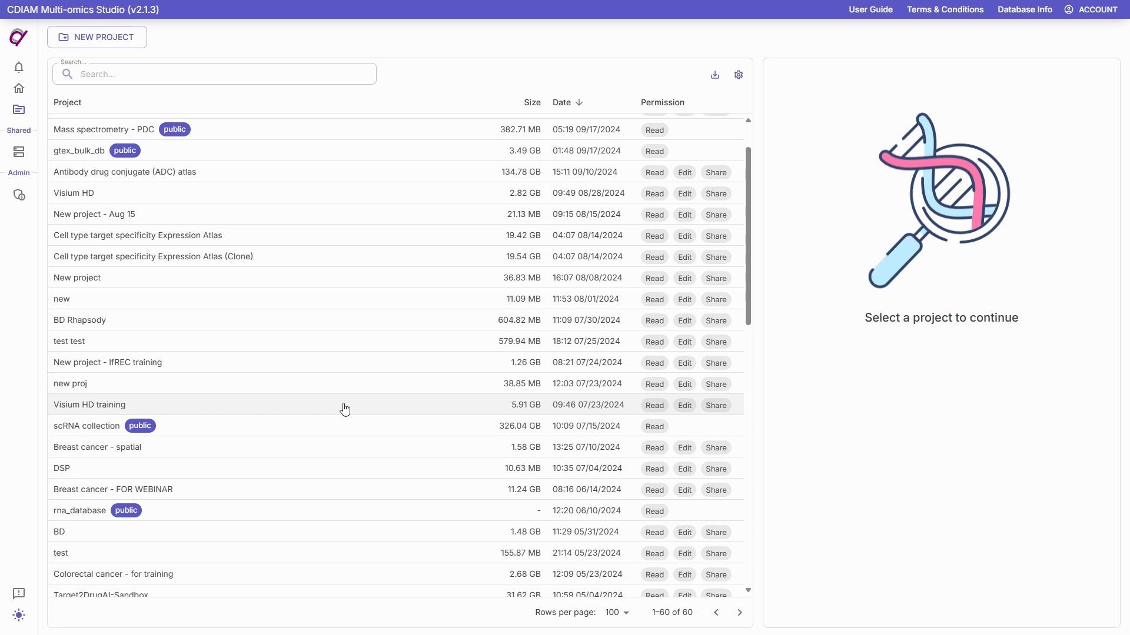
Step: Open the data of the Visium HD training project and start uploading a new dataset of type Visium HD spatial
click(345, 409)
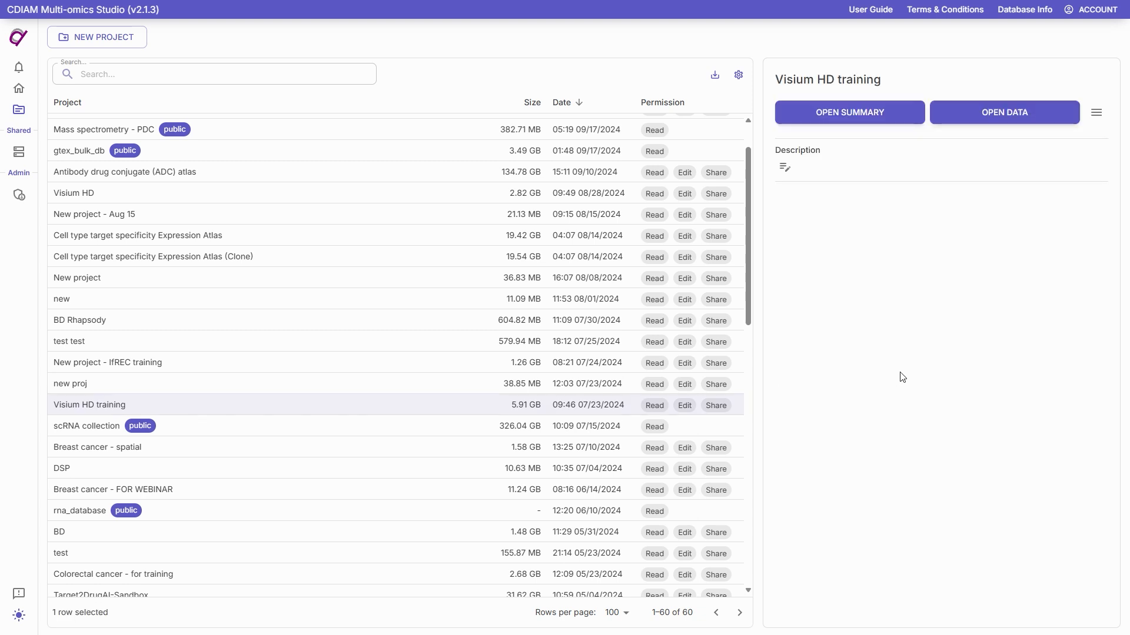
click(996, 118)
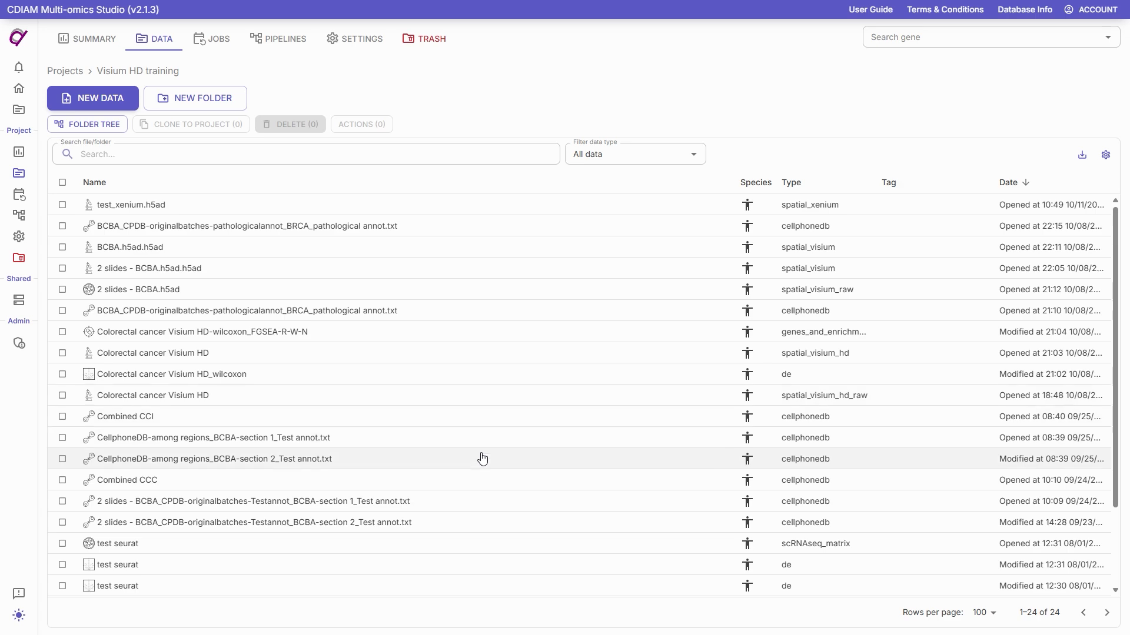
click(103, 104)
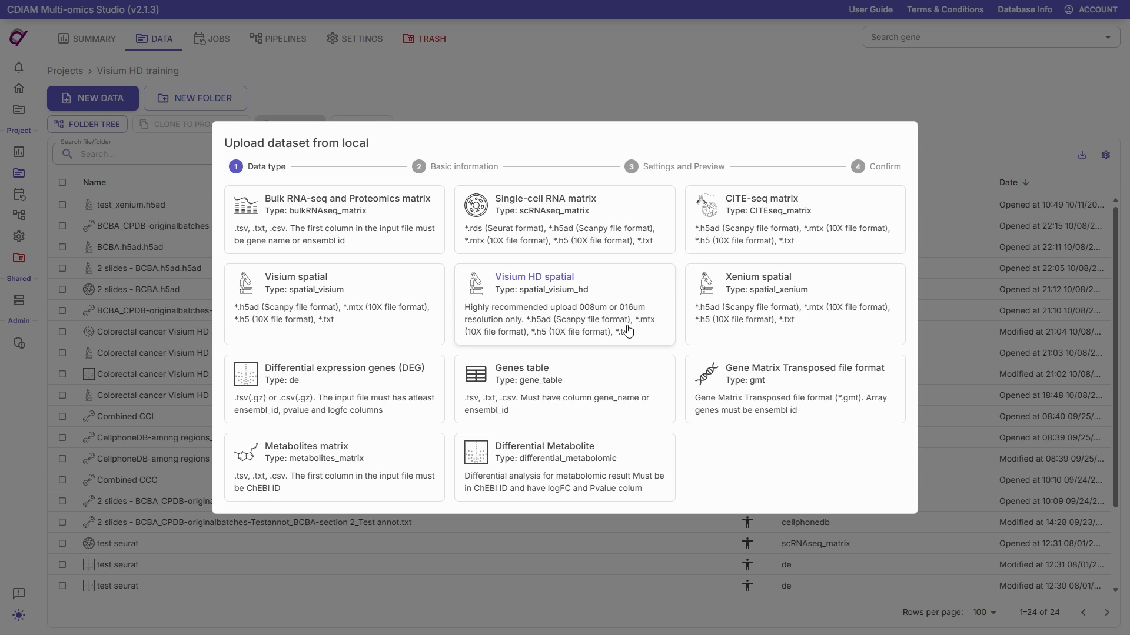
click(645, 333)
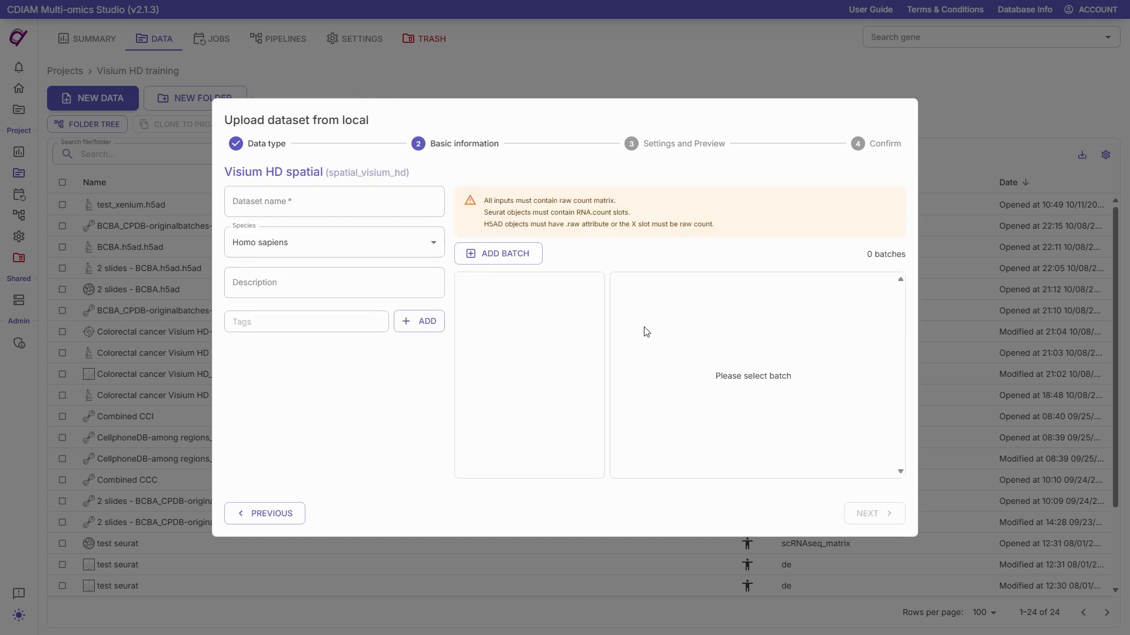
Step: Name the dataset "Visium HD Sample Data CRC" and keep Homo sapiens as its species
click(287, 202)
text(Visium )
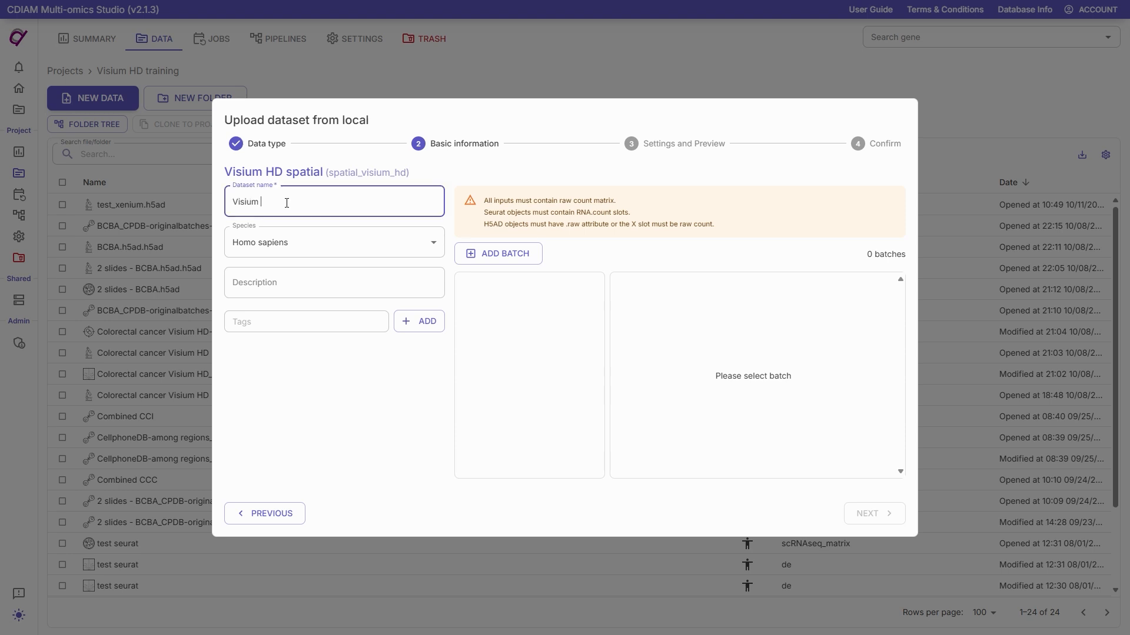
text(HD Sample Data CRC)
click(300, 246)
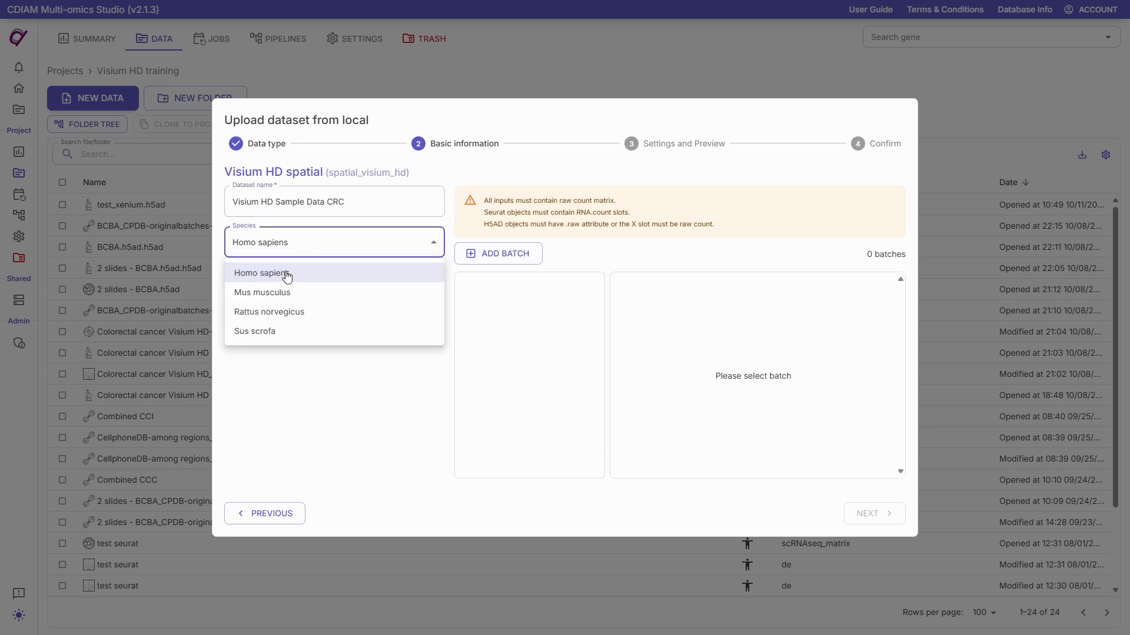
click(268, 385)
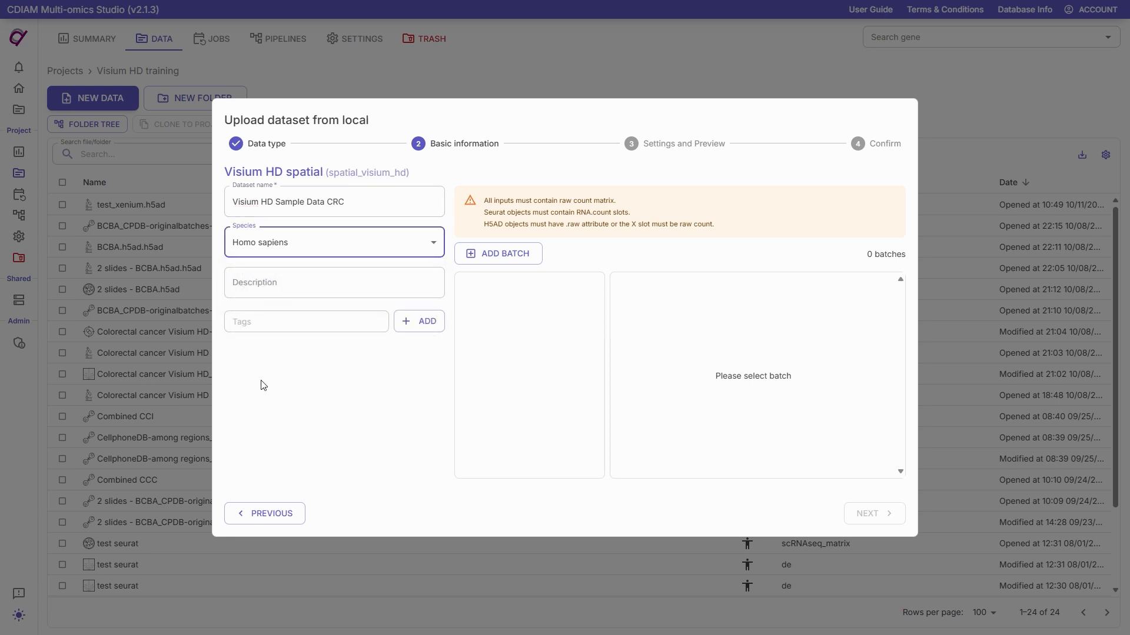
Step: Add a batch in H5 (10x format) to the dataset and name it "Batch 1"
click(489, 259)
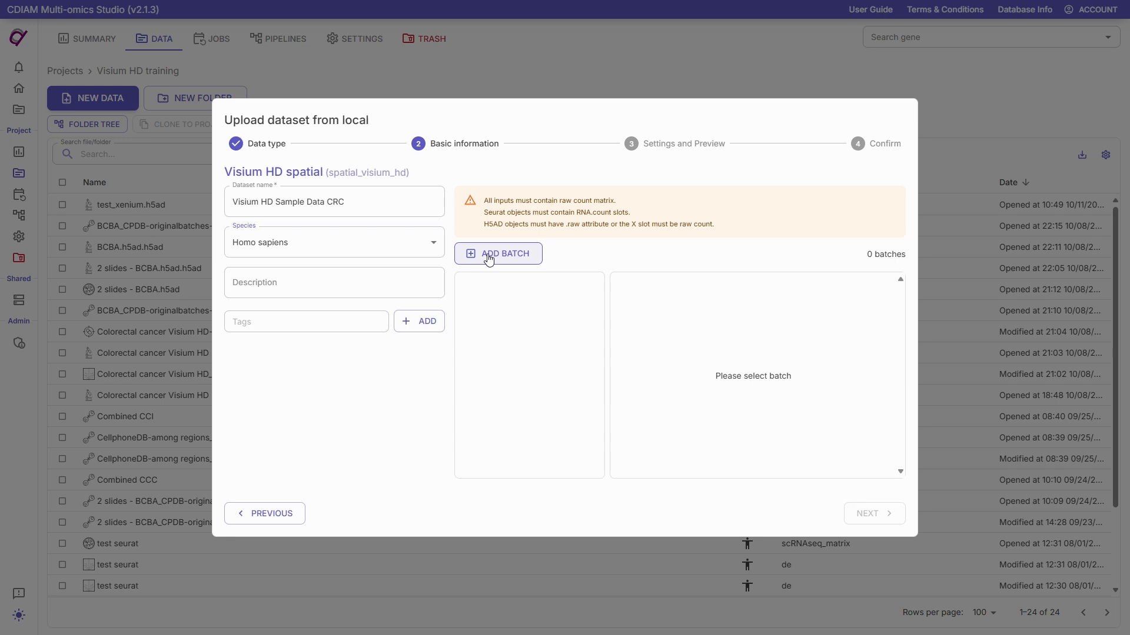
click(488, 258)
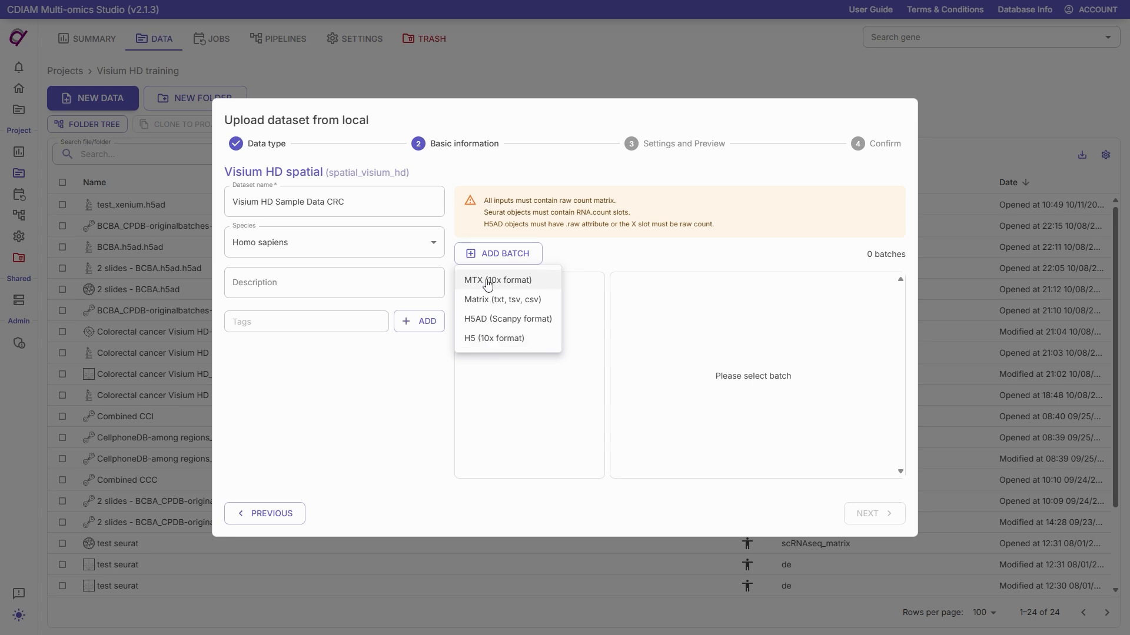
click(493, 340)
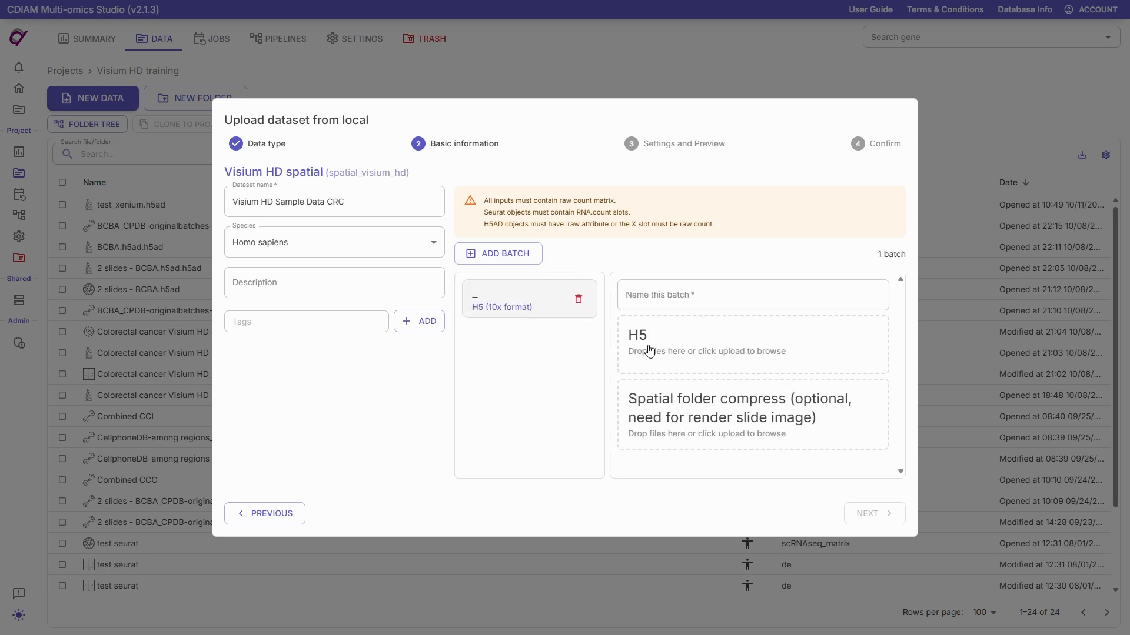
click(655, 300)
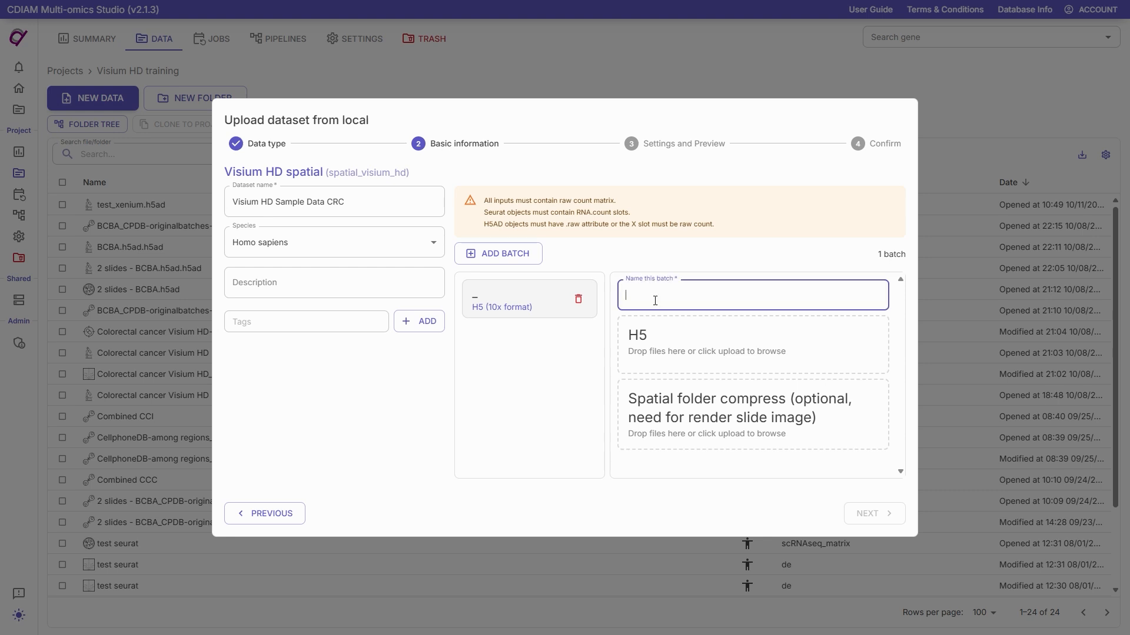
text(Batch 1)
Step: Attach filtered_feature_bc_matrix.h5 from the square_008um folder of Visium_HD_Human_Colon_Cancer_binned_outputs as the batch's H5 file
click(657, 352)
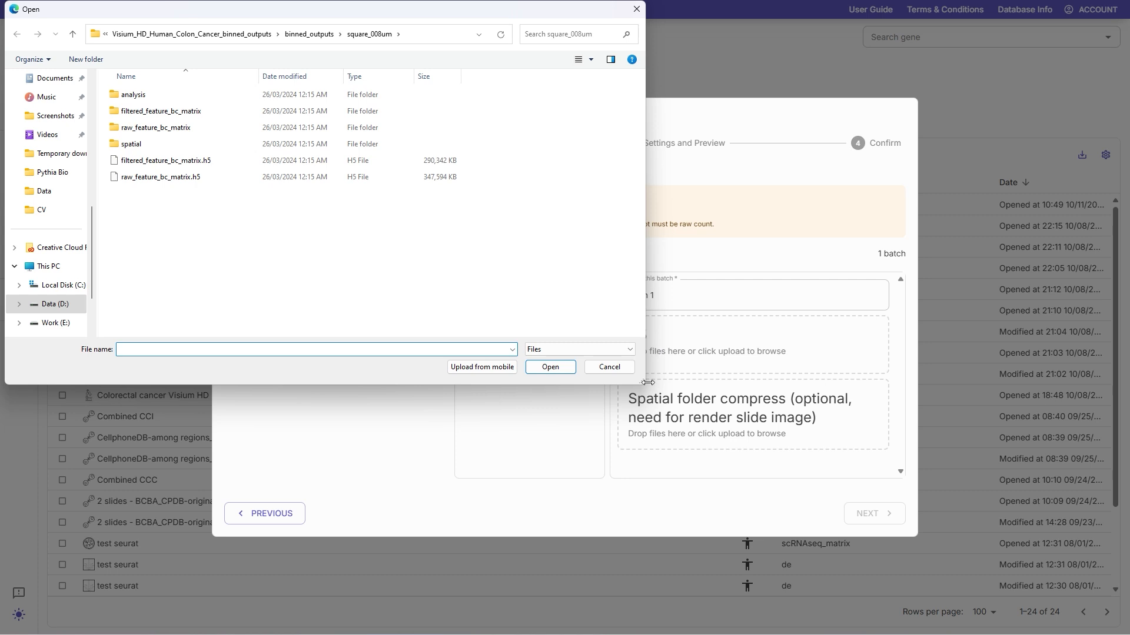
click(209, 35)
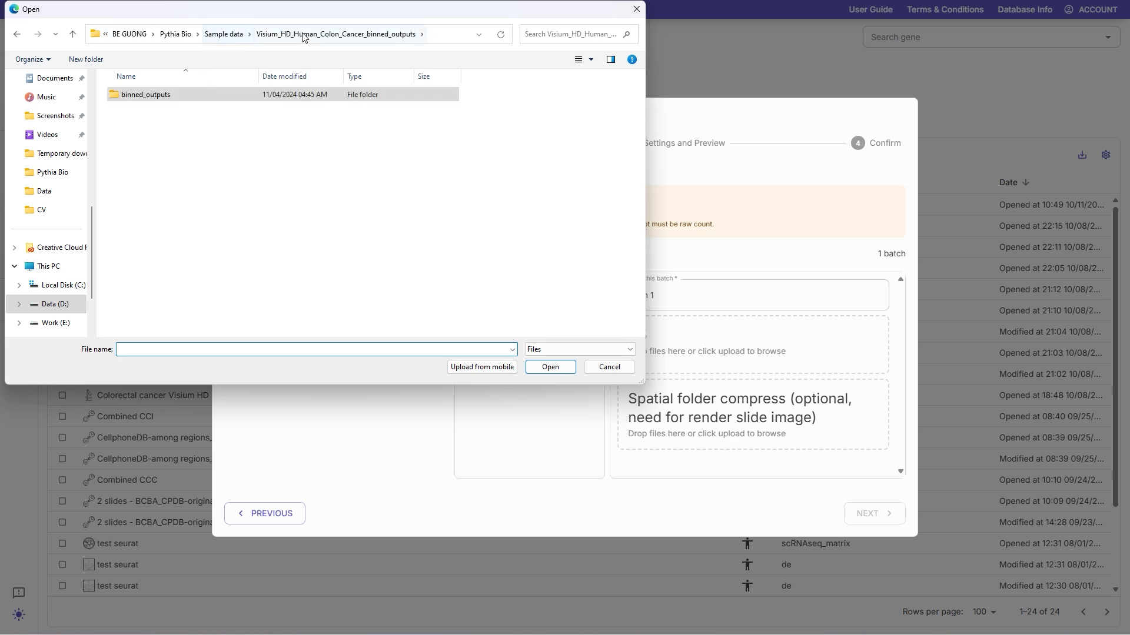
click(210, 36)
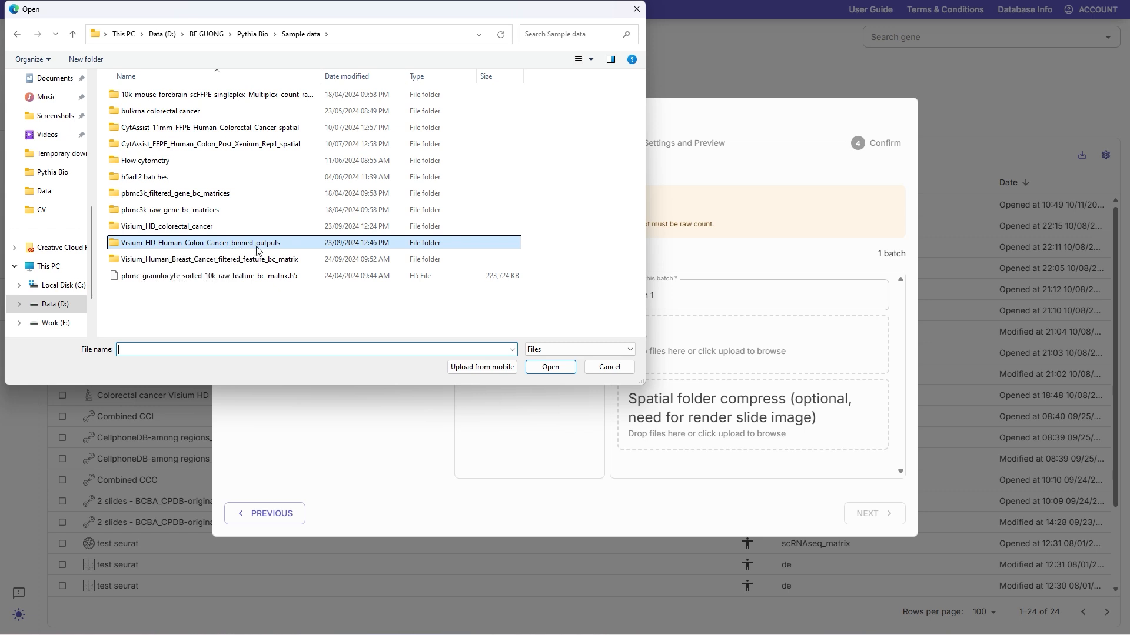
double_click(278, 246)
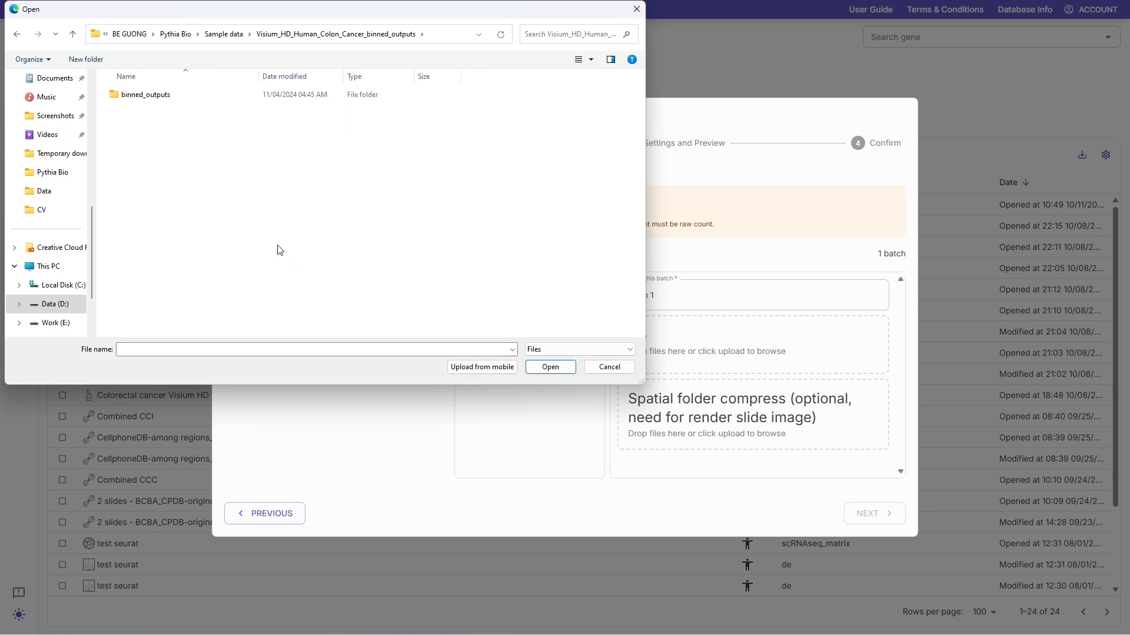
click(152, 99)
double_click(152, 99)
click(157, 114)
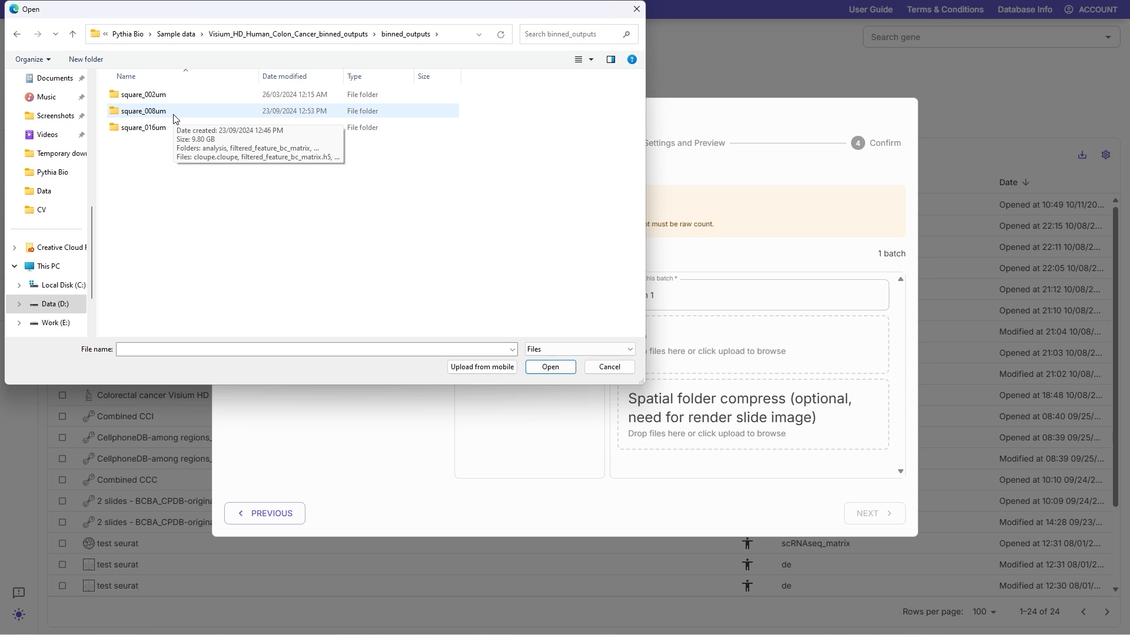
click(173, 128)
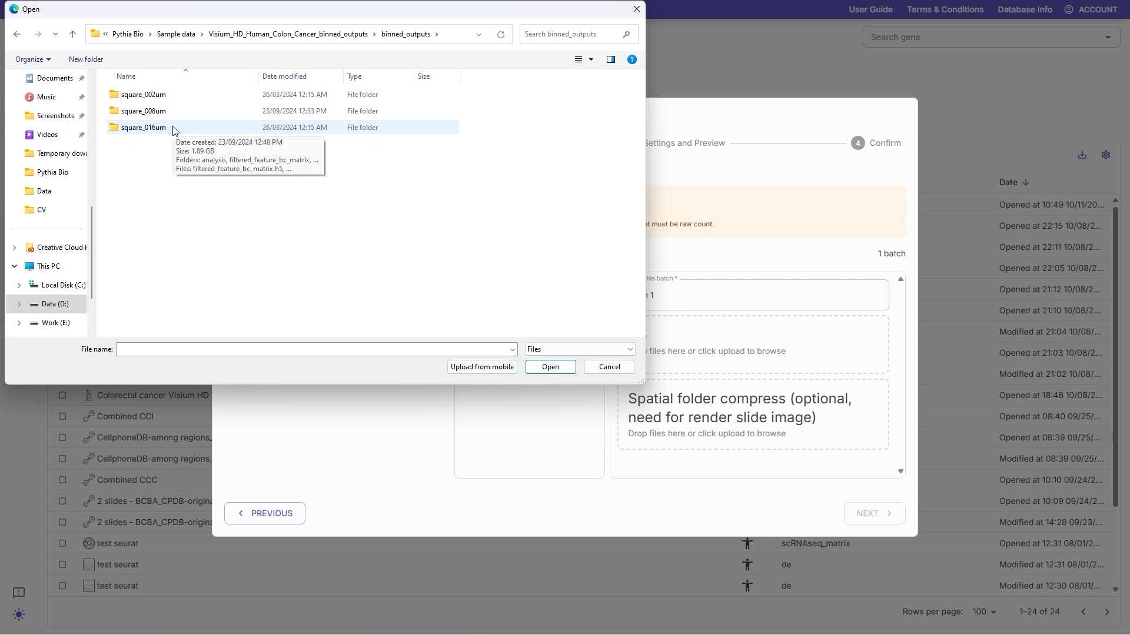
double_click(171, 114)
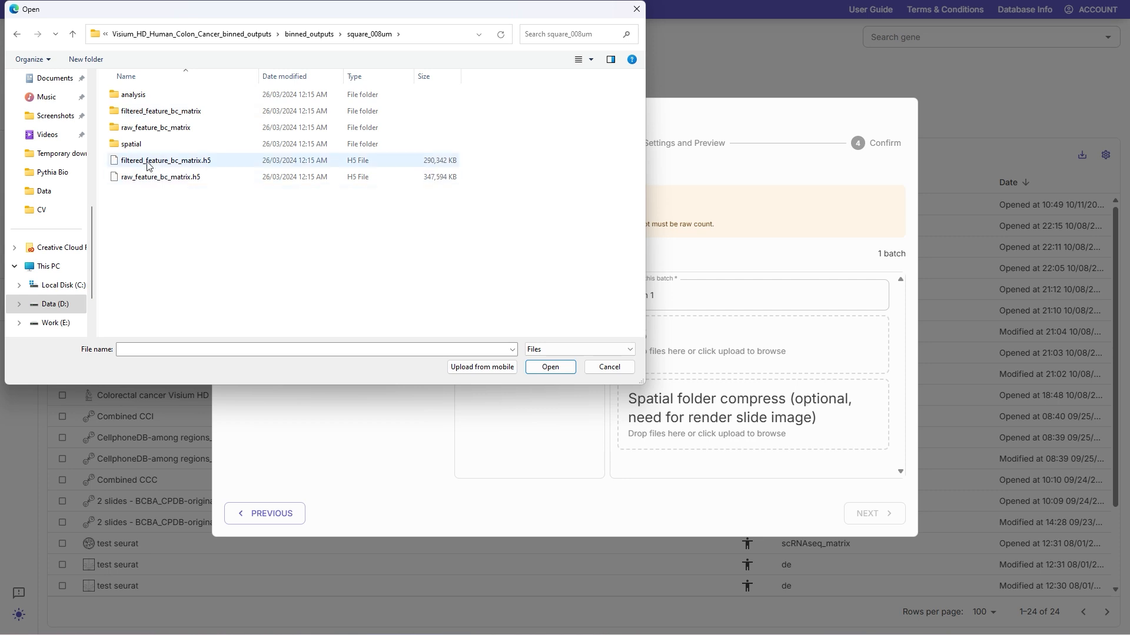
click(218, 168)
click(546, 372)
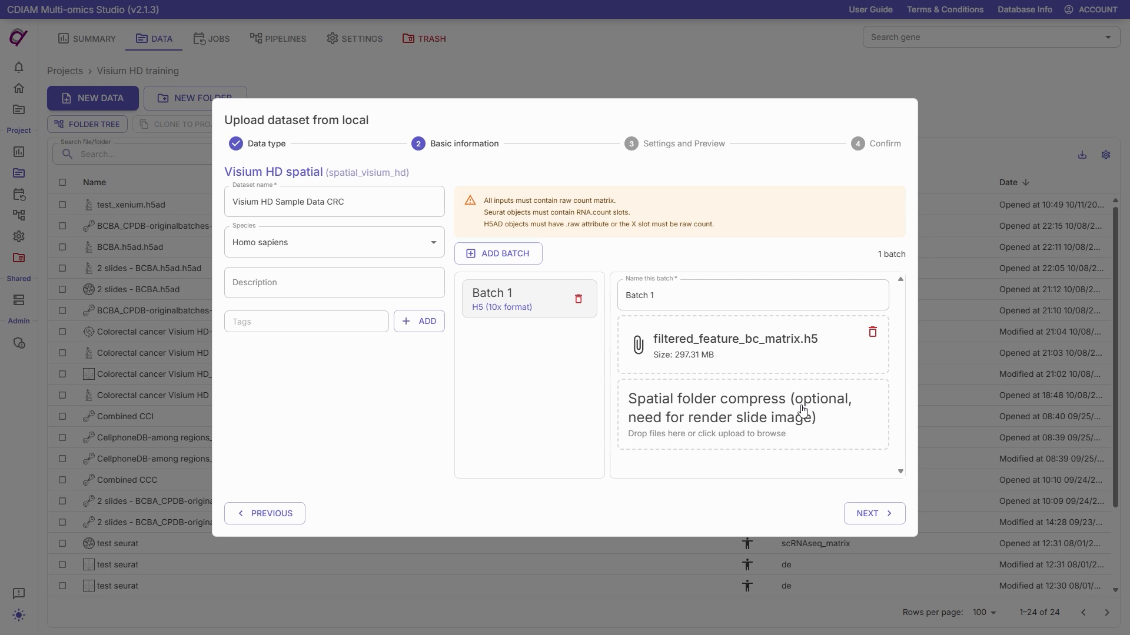
Step: Attach the compressed spatial folder (spatial.zip) from square_008um to Batch 1 for rendering the slide image
click(840, 432)
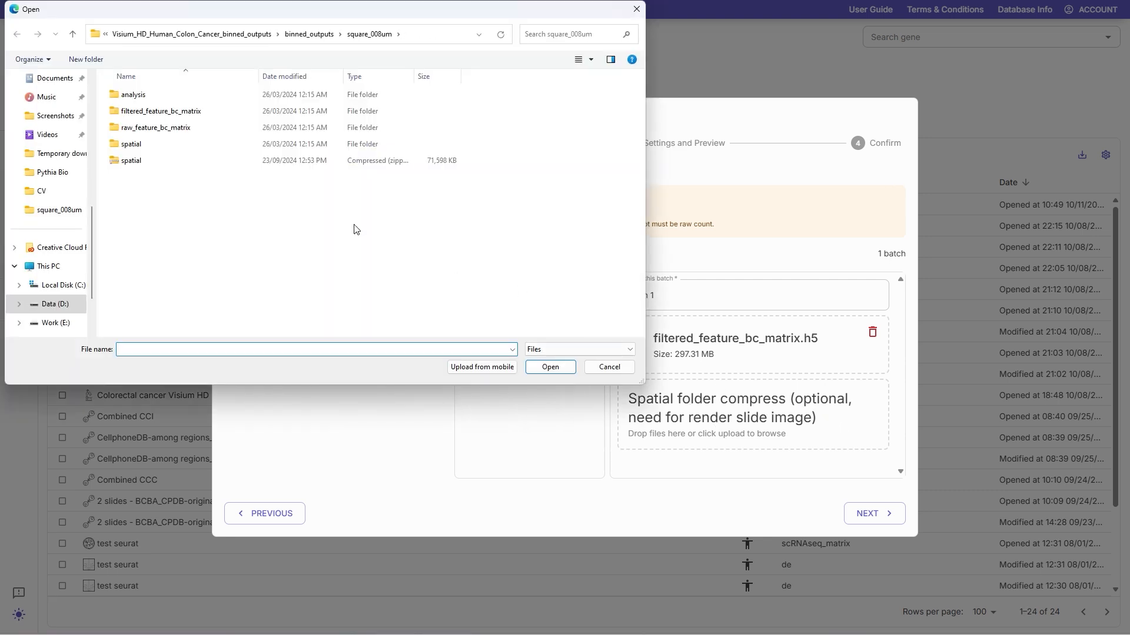
click(136, 147)
double_click(136, 148)
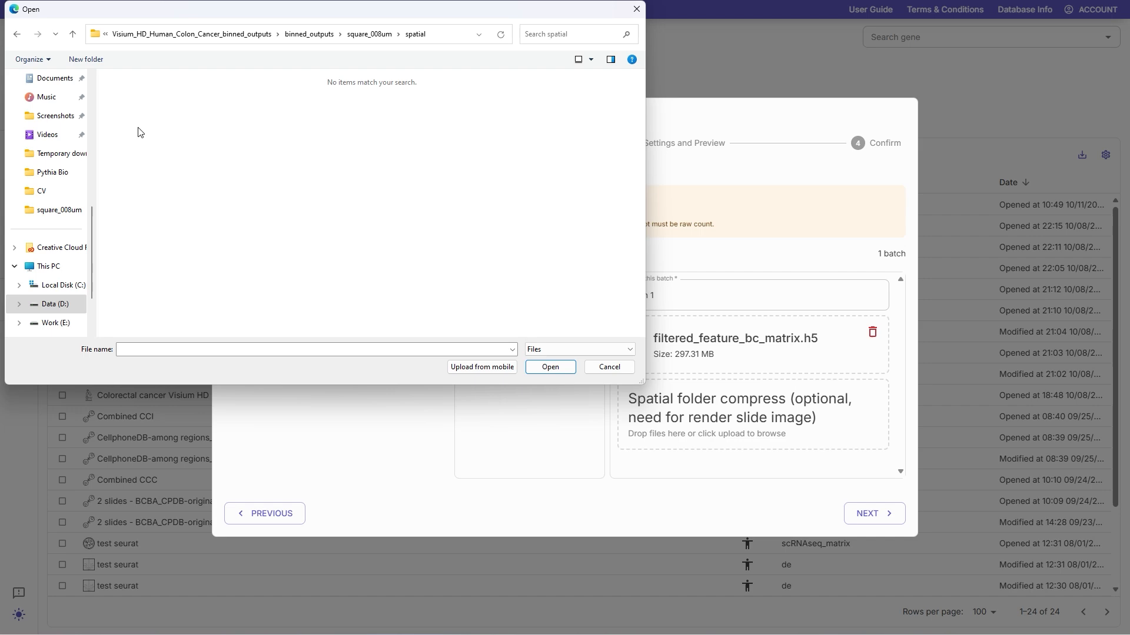
click(16, 34)
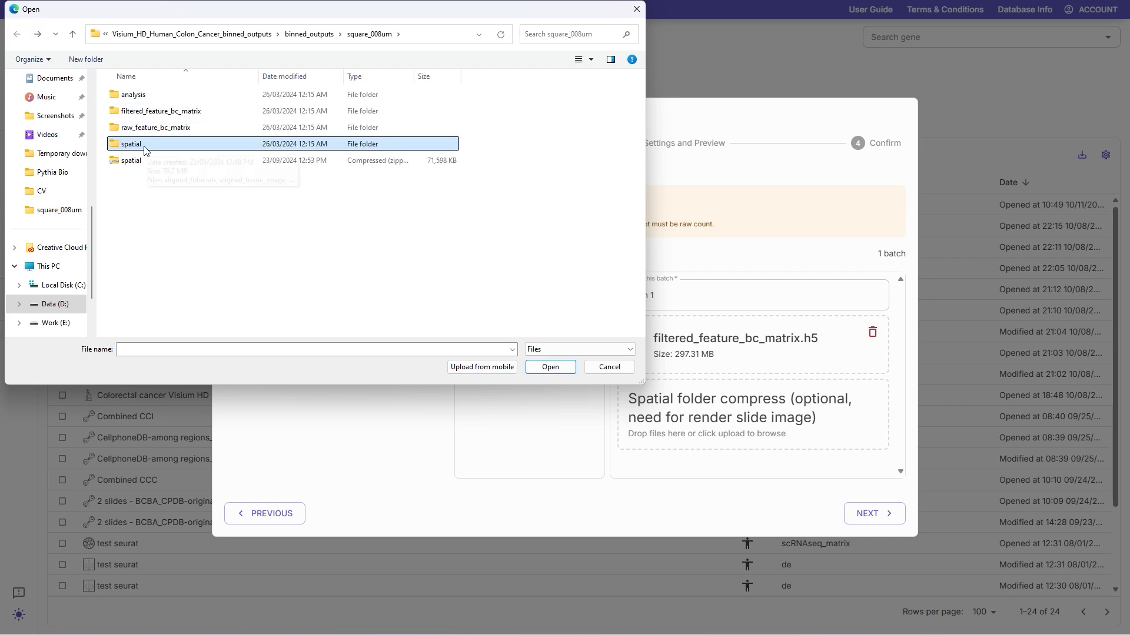
click(139, 165)
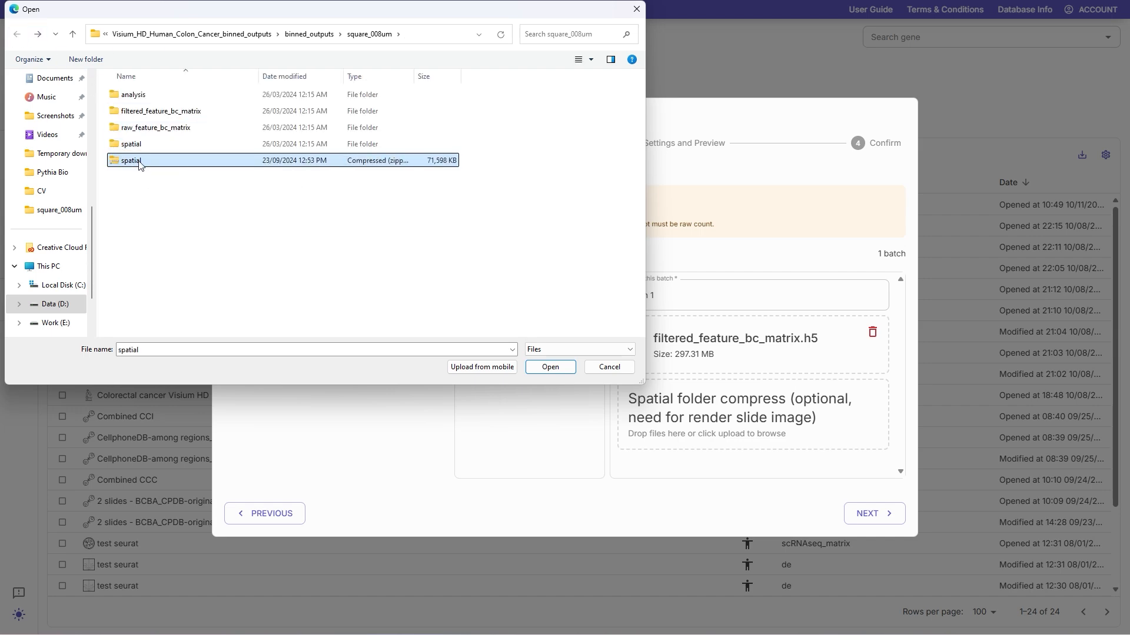
click(550, 367)
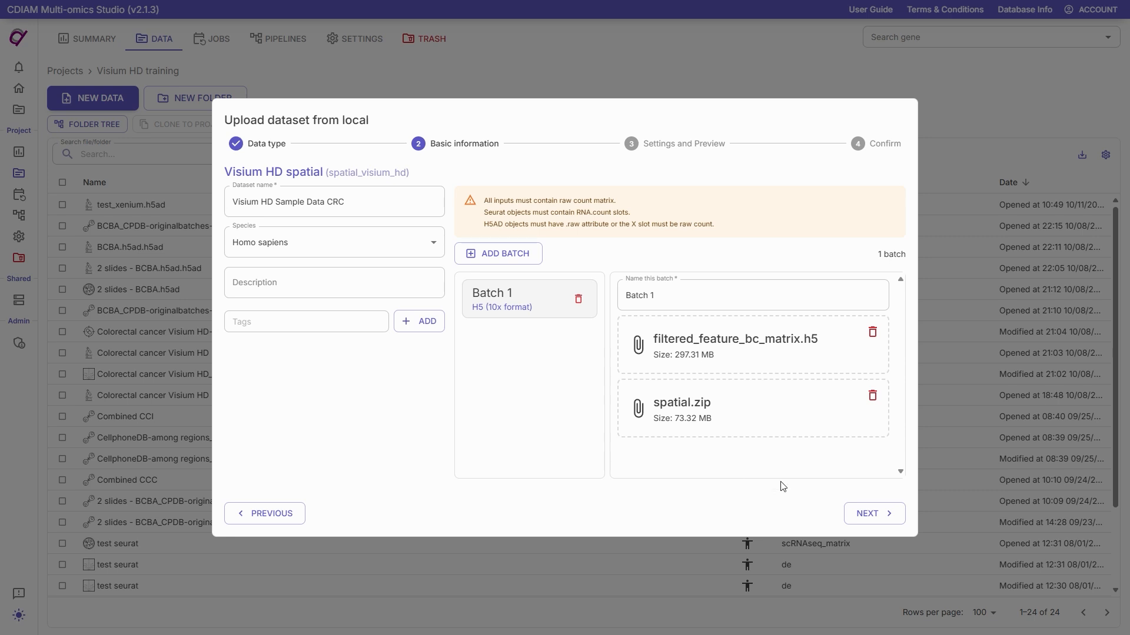
Step: Submit the dataset upload and open the completed upload job to refresh the project's data list
click(881, 524)
click(870, 397)
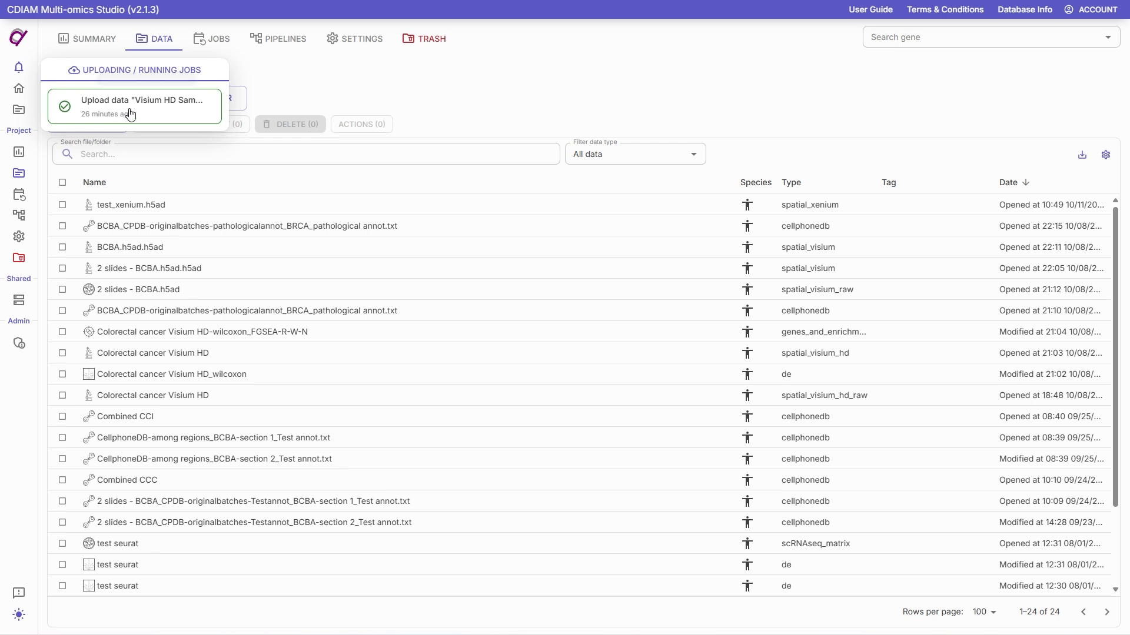
click(66, 114)
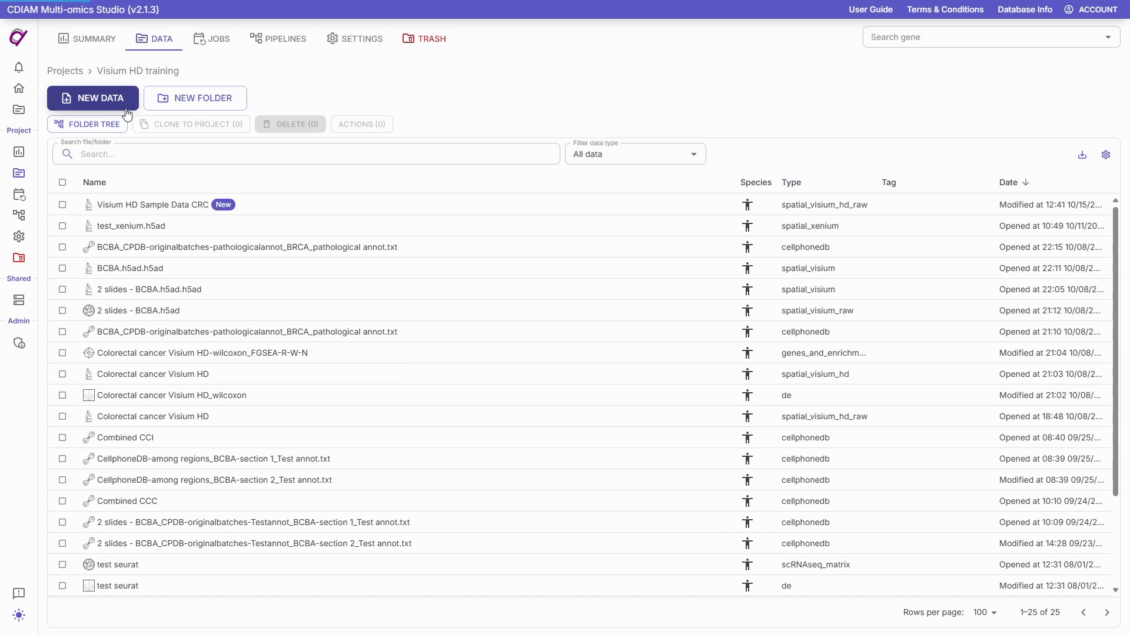
Step: Run QC and preprocessing on the raw Visium HD Sample Data CRC dataset, selecting every cell and keeping the default preprocess parameters
click(192, 210)
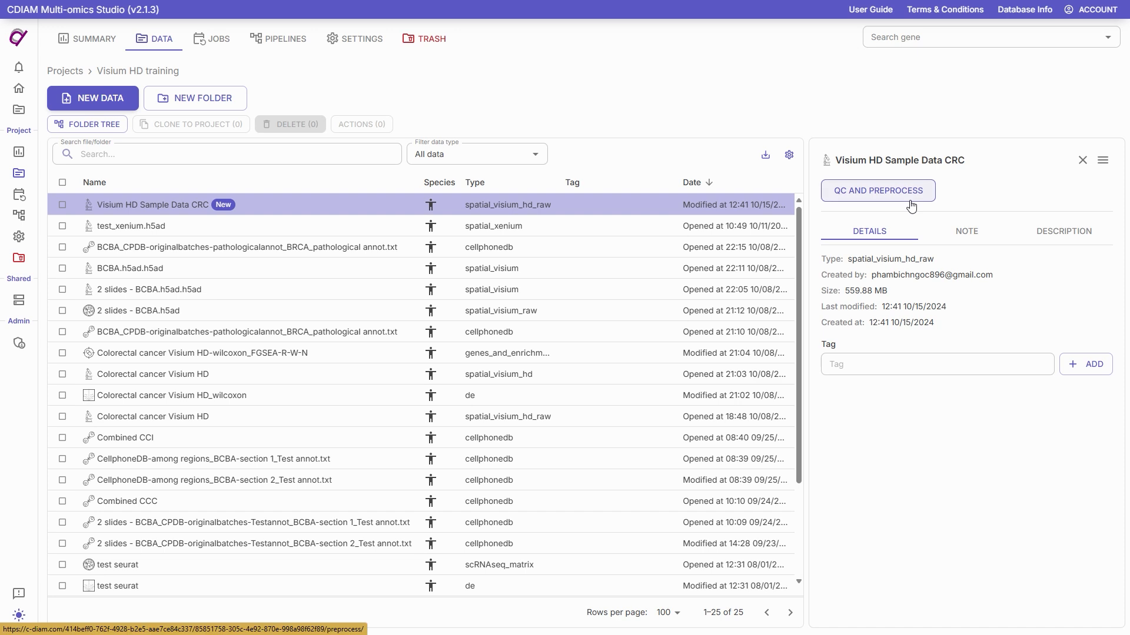
click(874, 198)
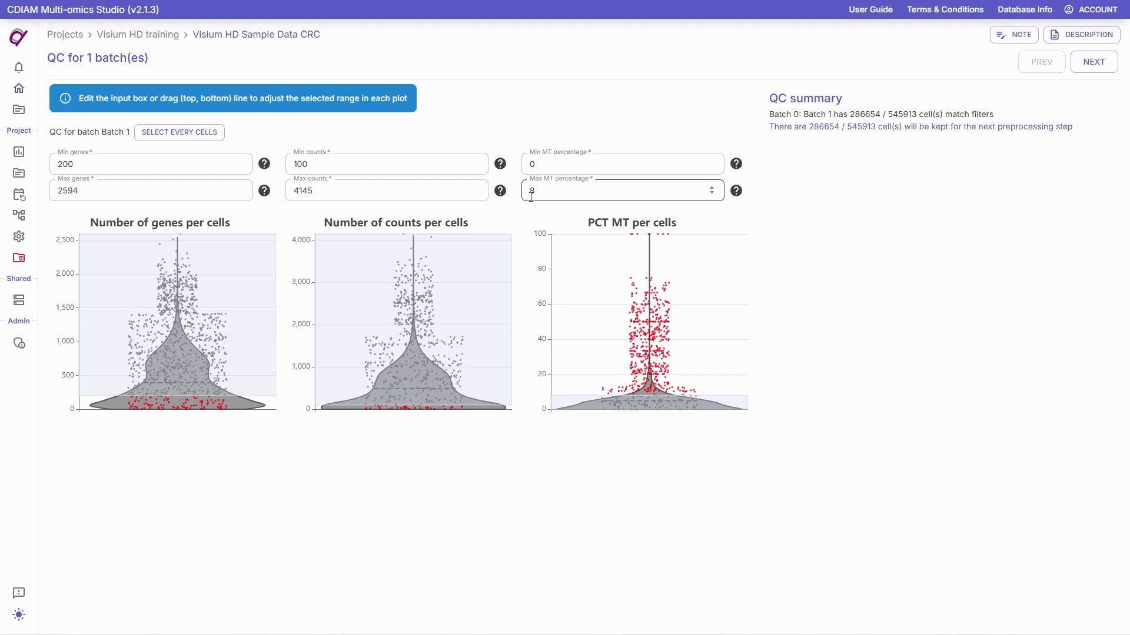
click(172, 132)
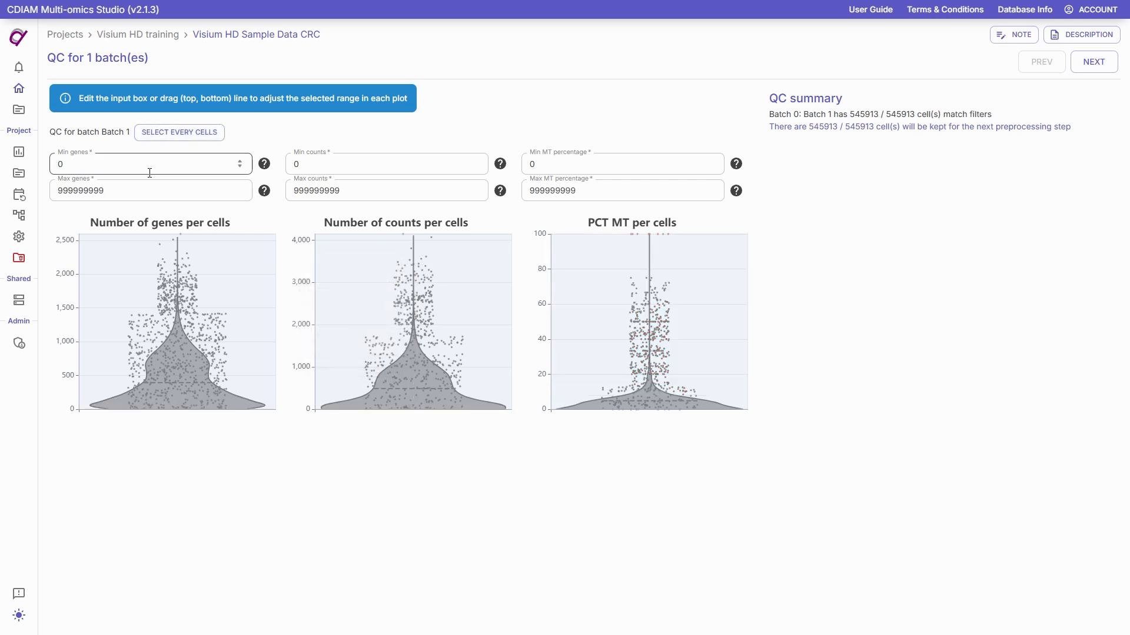
click(1099, 65)
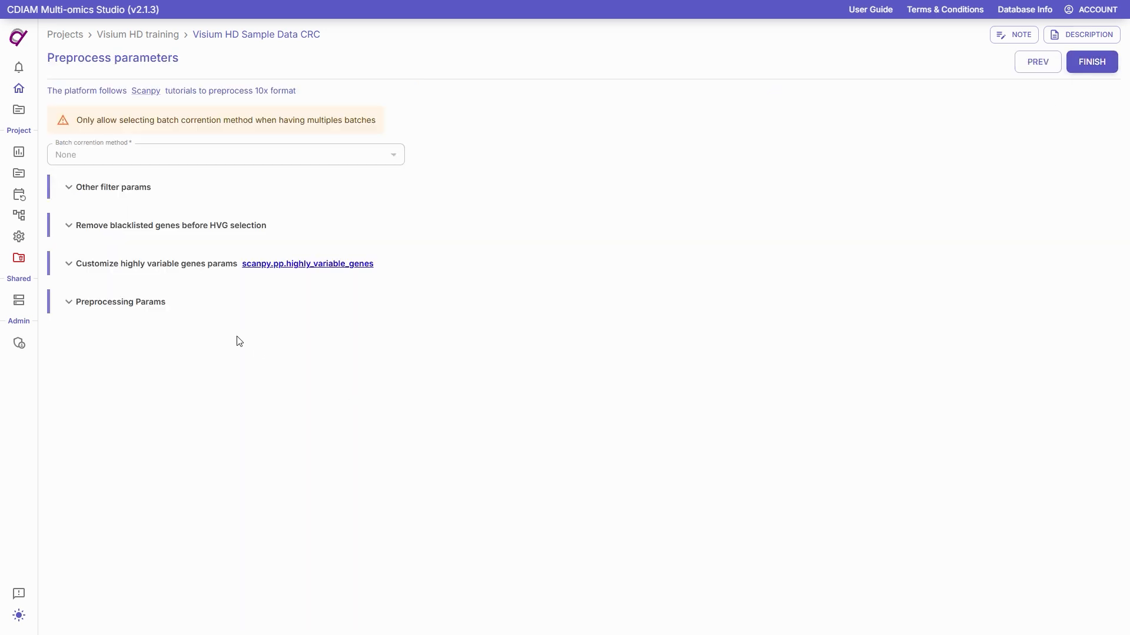
click(1083, 74)
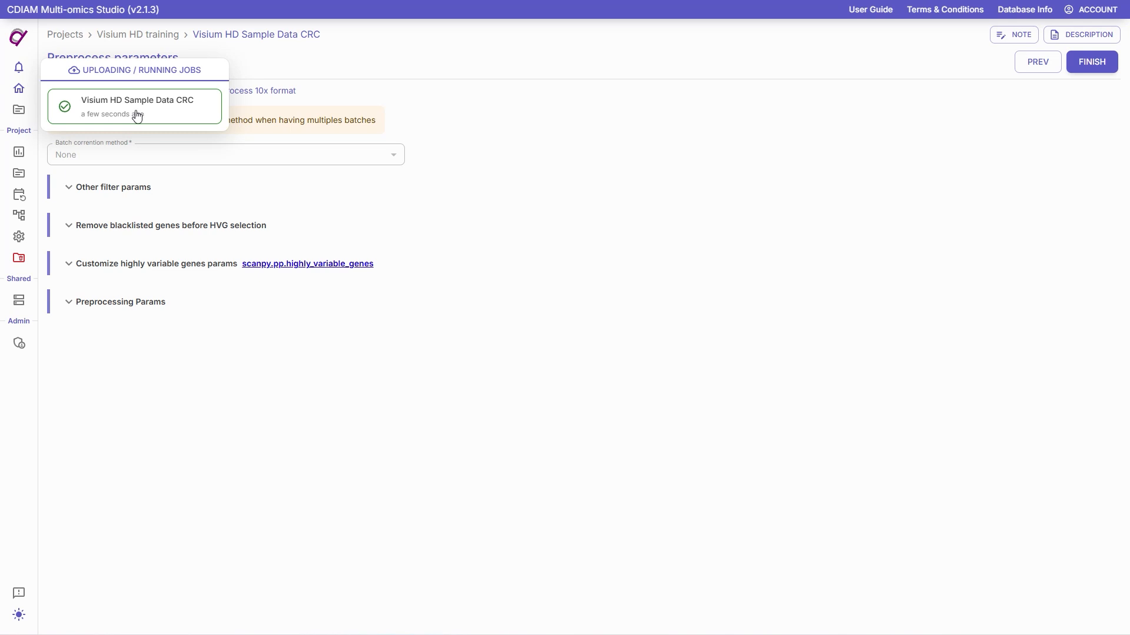
Step: Open the preprocessed Visium HD Sample Data CRC dataset and show its Spatial plot with point size 0.5
click(193, 113)
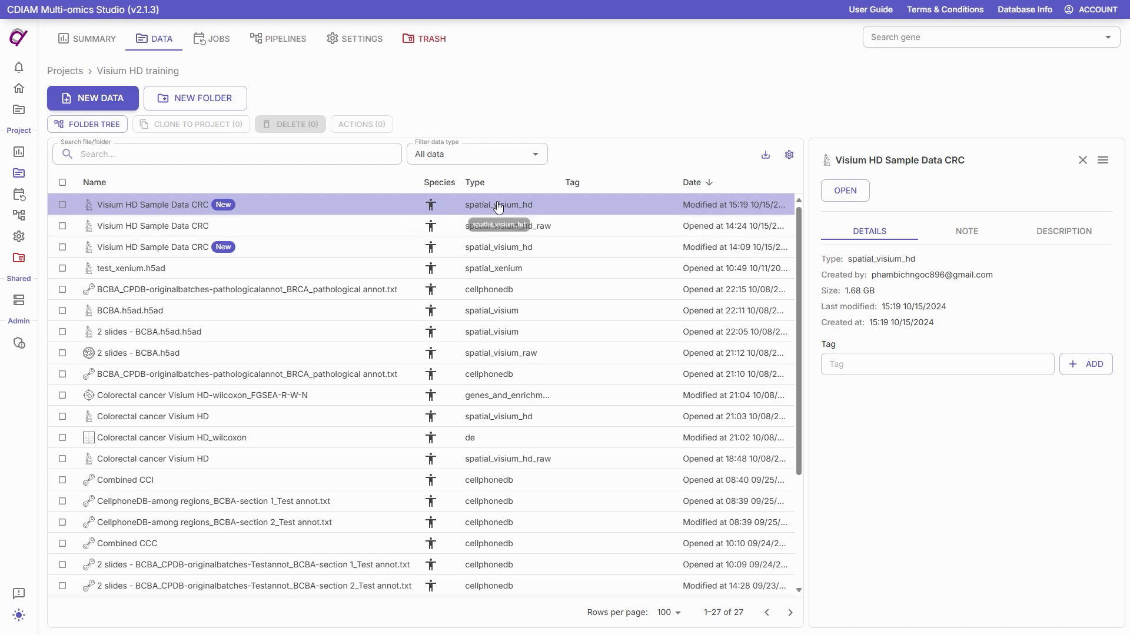
click(849, 192)
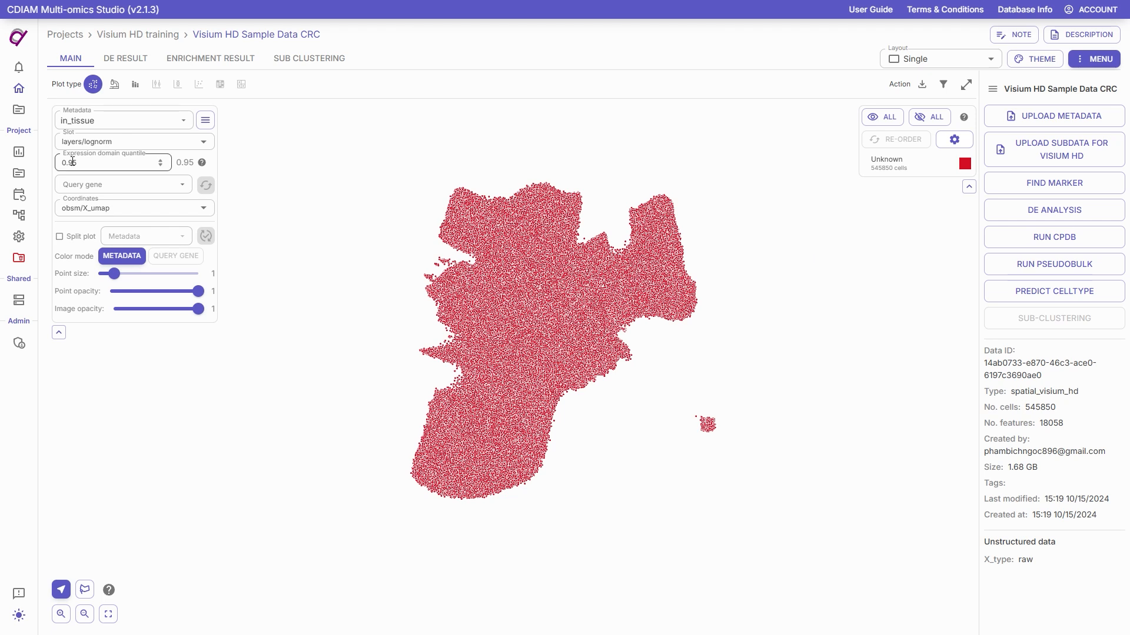
click(115, 87)
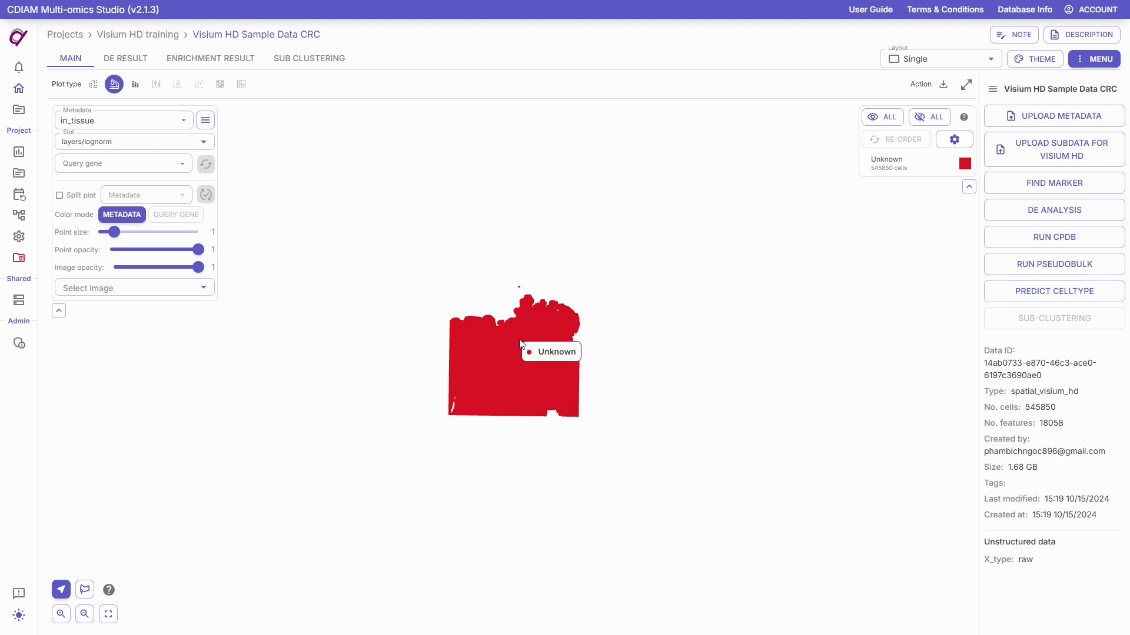
scroll(520, 344, up, 3)
drag(114, 231, 104, 237)
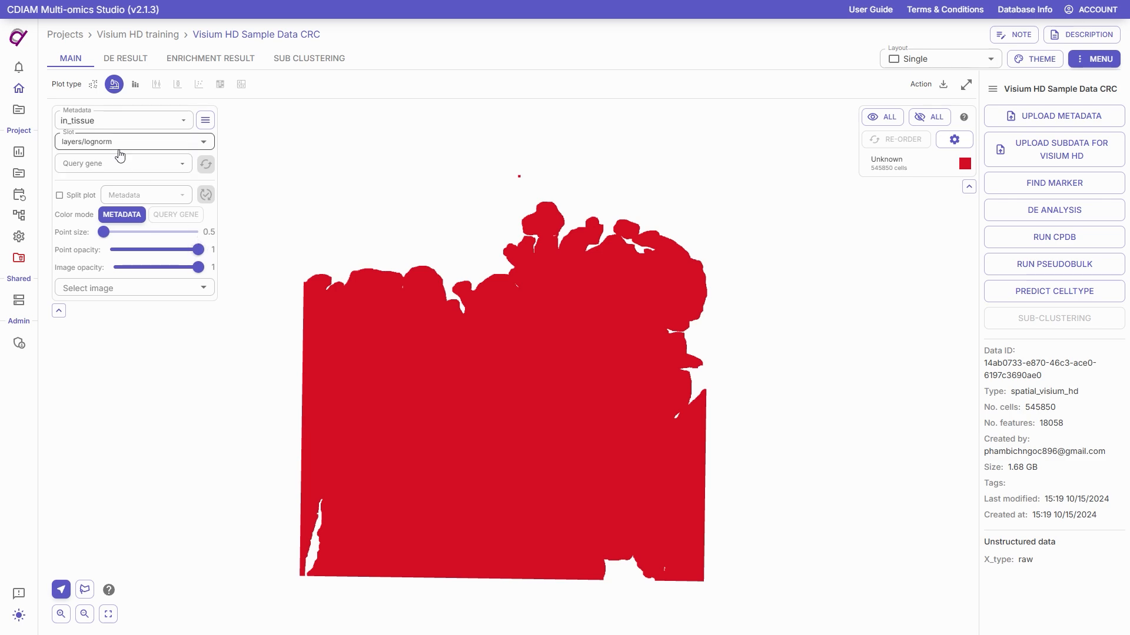
Step: Show the hires slide image behind the spots in the spatial plot
click(115, 296)
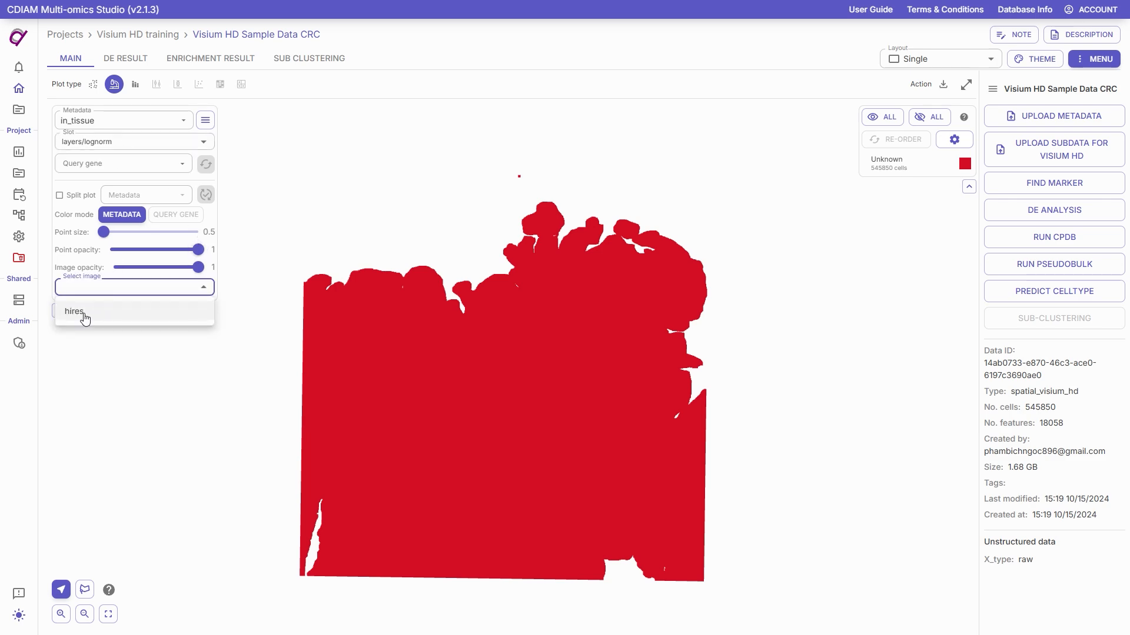
click(96, 316)
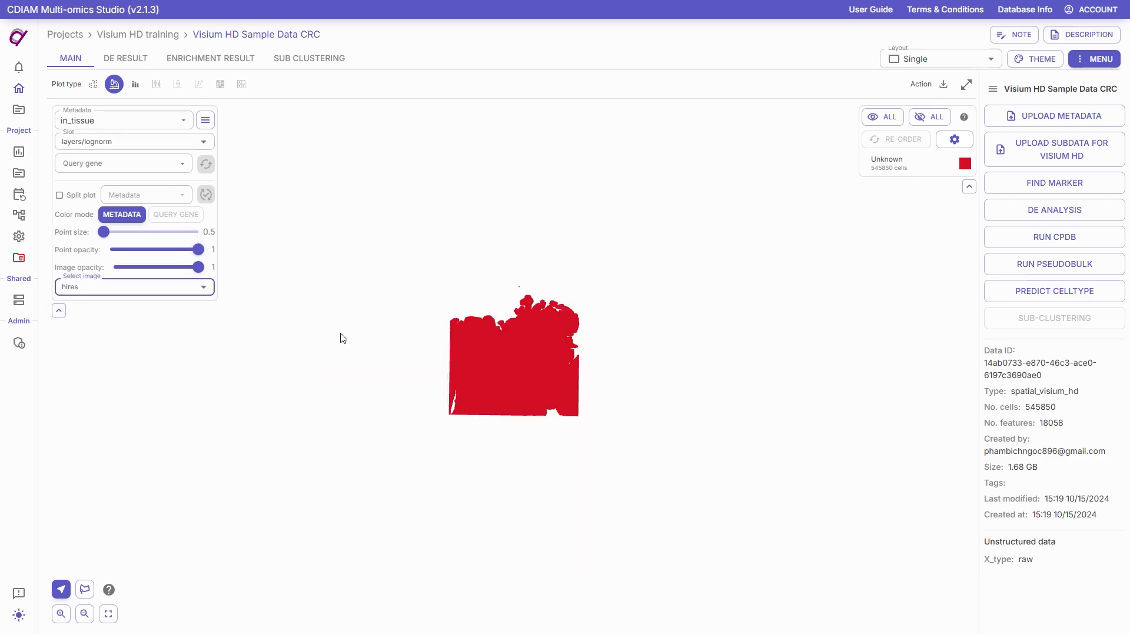
scroll(597, 360, up, 5)
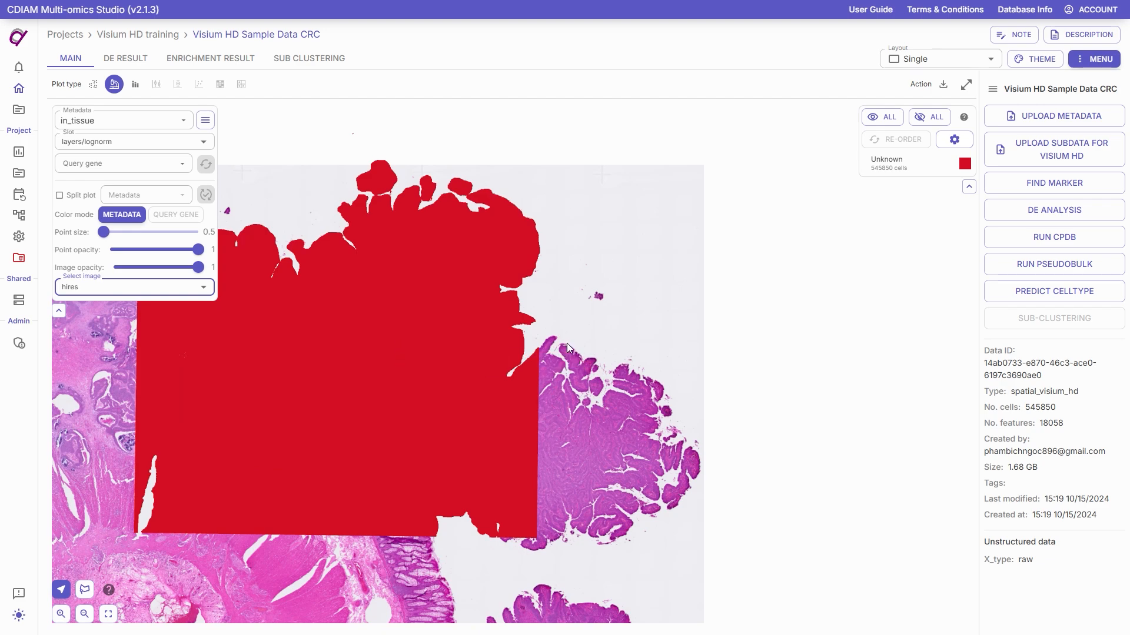
drag(566, 344, 752, 332)
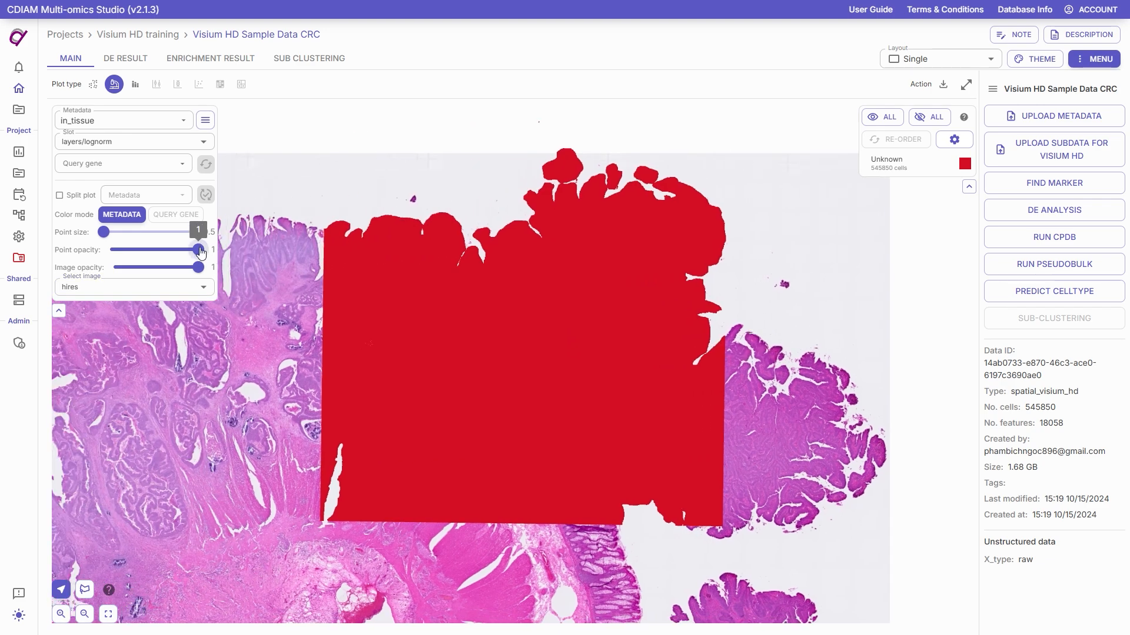
Step: Set the point opacity to 0.2 and inspect the tissue beneath the spots up close
drag(199, 249, 129, 254)
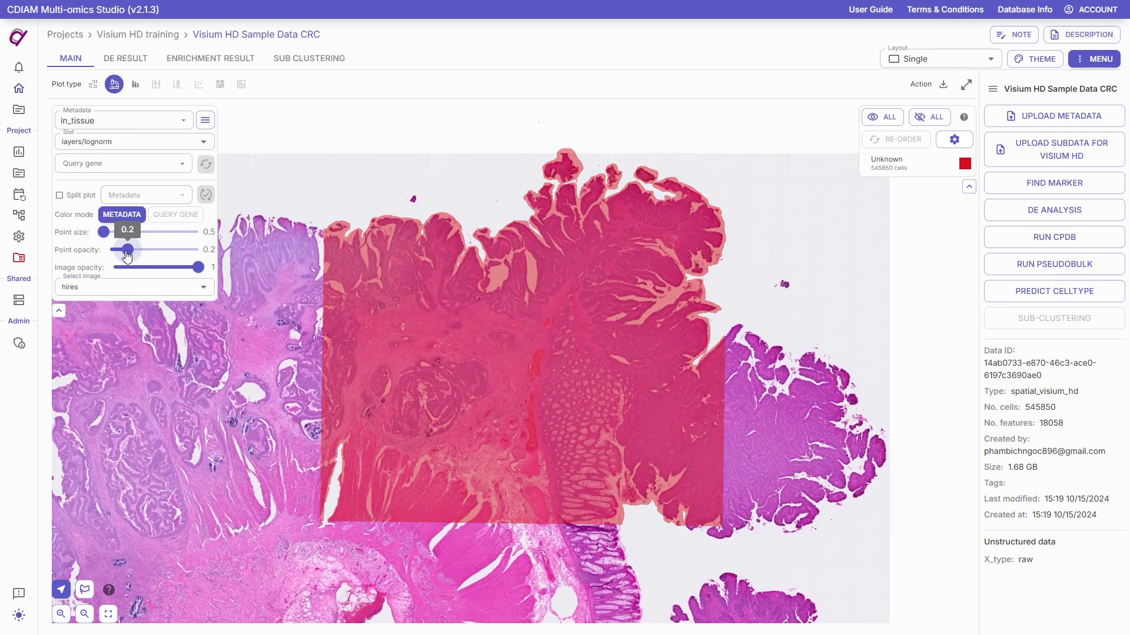
scroll(385, 262, up, 6)
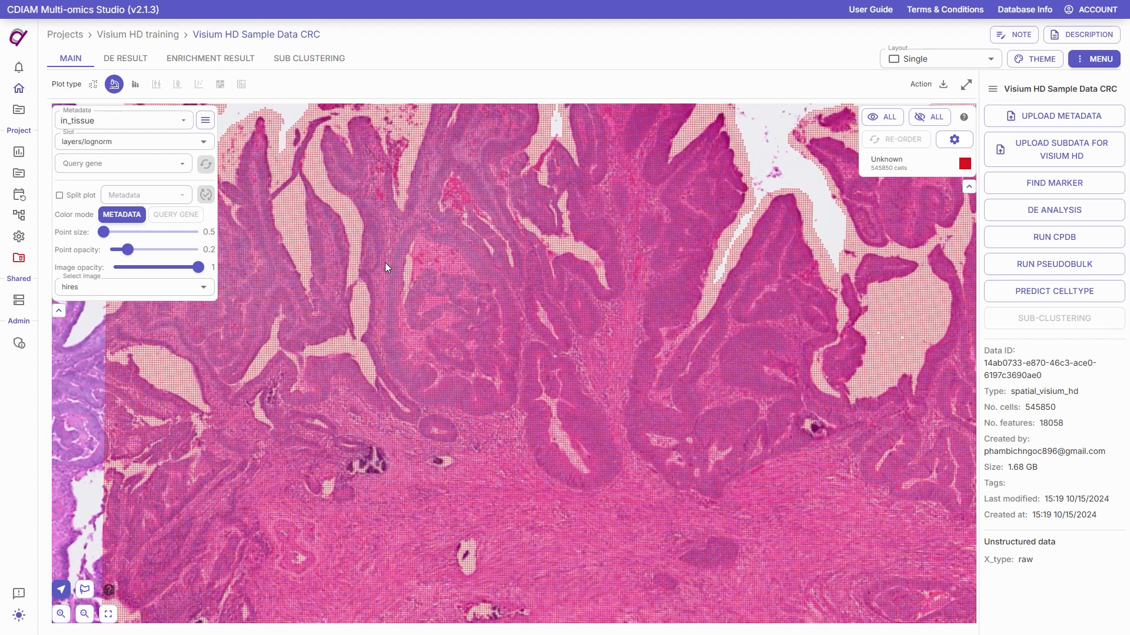
scroll(385, 263, up, 3)
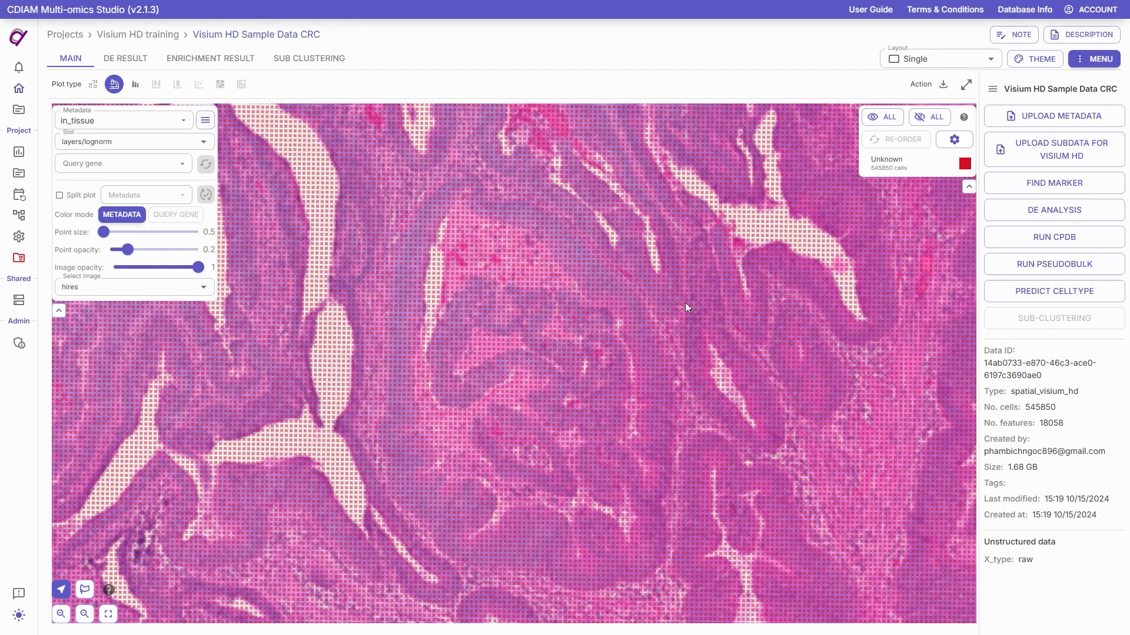
drag(687, 303, 209, 502)
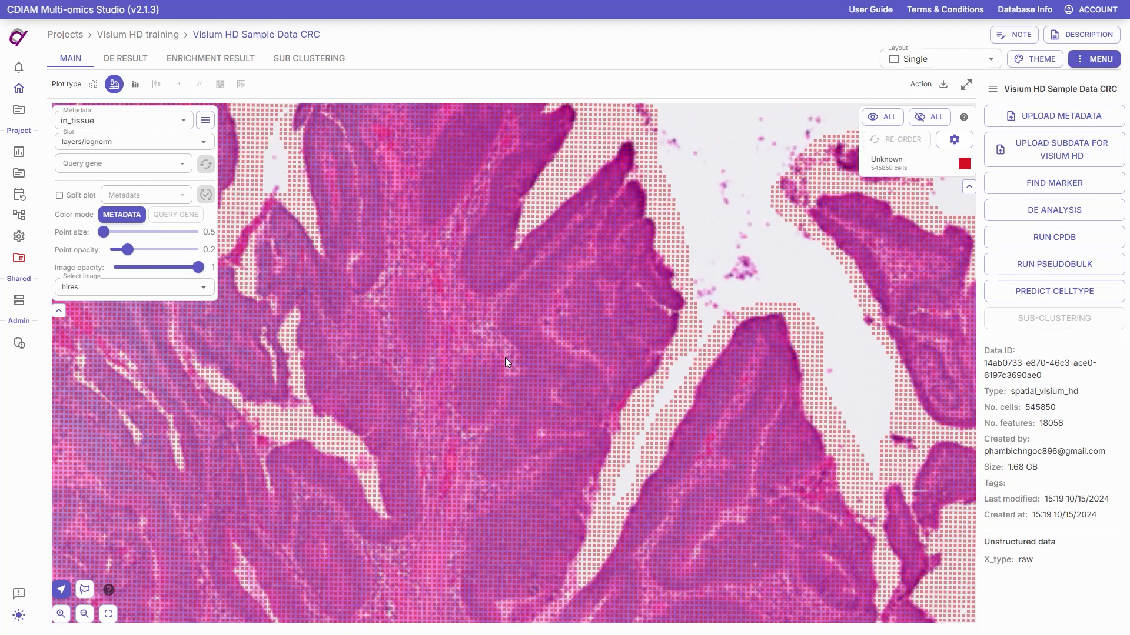